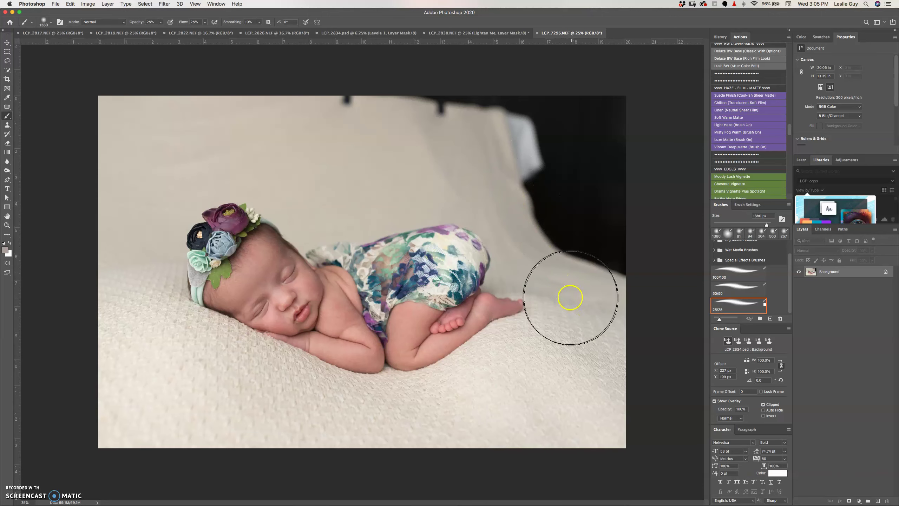
Step: Duplicate the Background layer and clone clean blanket fabric over the clamps along the photo's upper edge
mouse_move(550, 245)
mouse_down()
mouse_move(533, 211)
mouse_move(449, 151)
mouse_up()
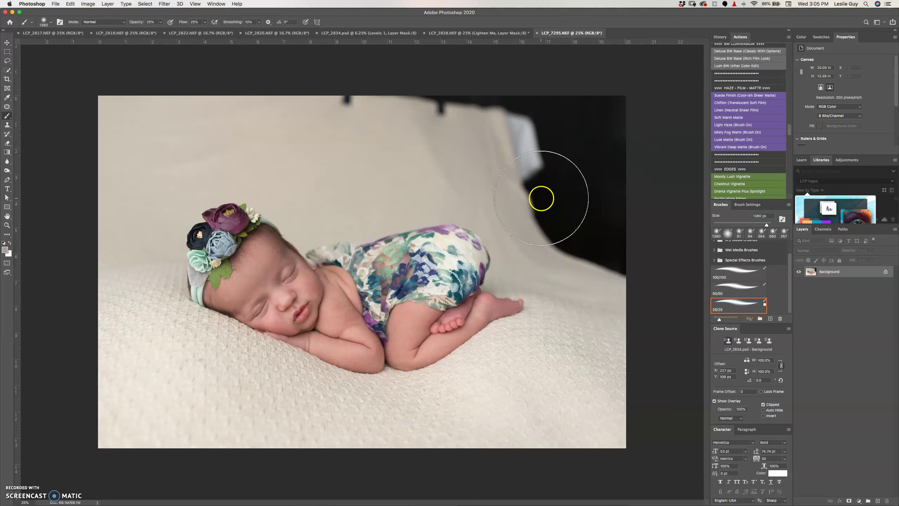
key(super+j)
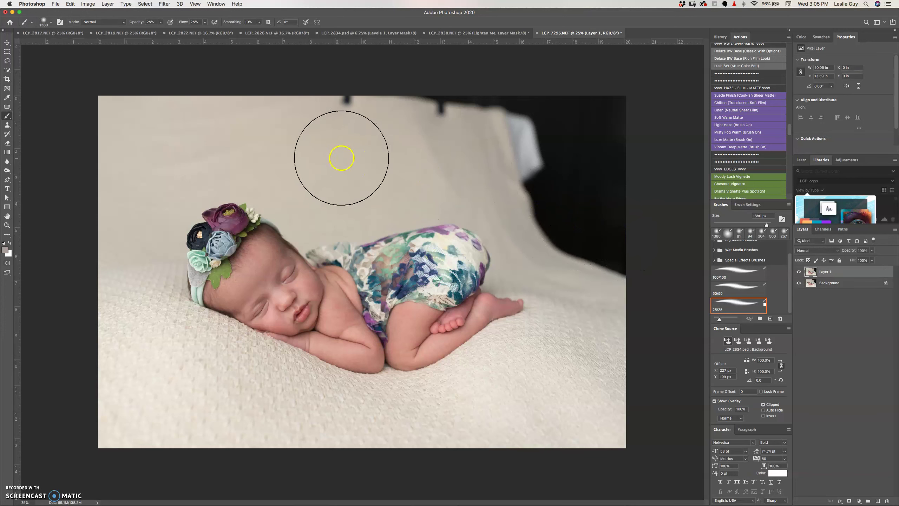
key(s)
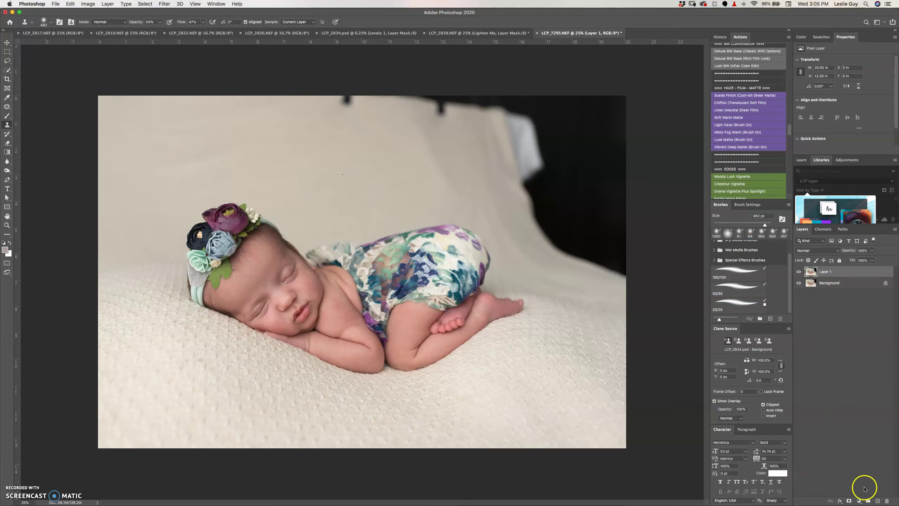
alt+click(336, 140)
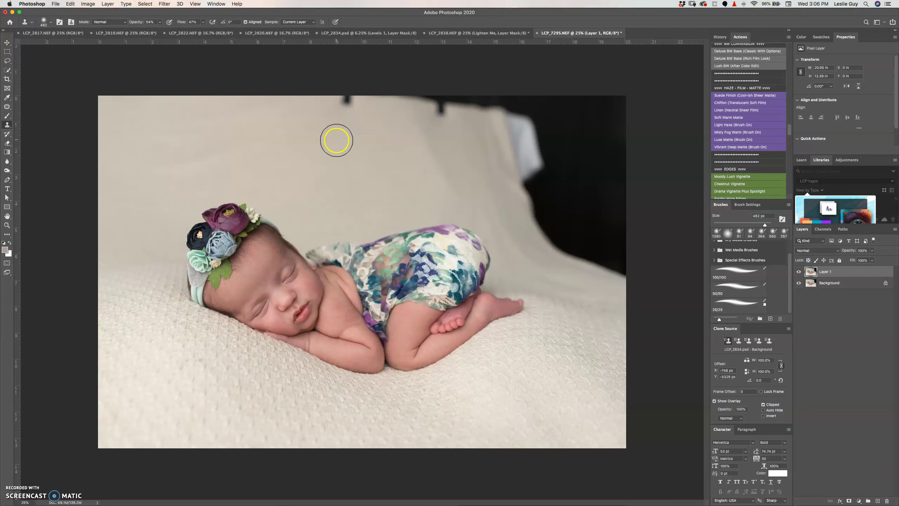
alt+click(330, 137)
mouse_move(349, 100)
mouse_down()
mouse_move(331, 100)
mouse_move(361, 104)
mouse_move(283, 143)
mouse_up()
alt+click(287, 146)
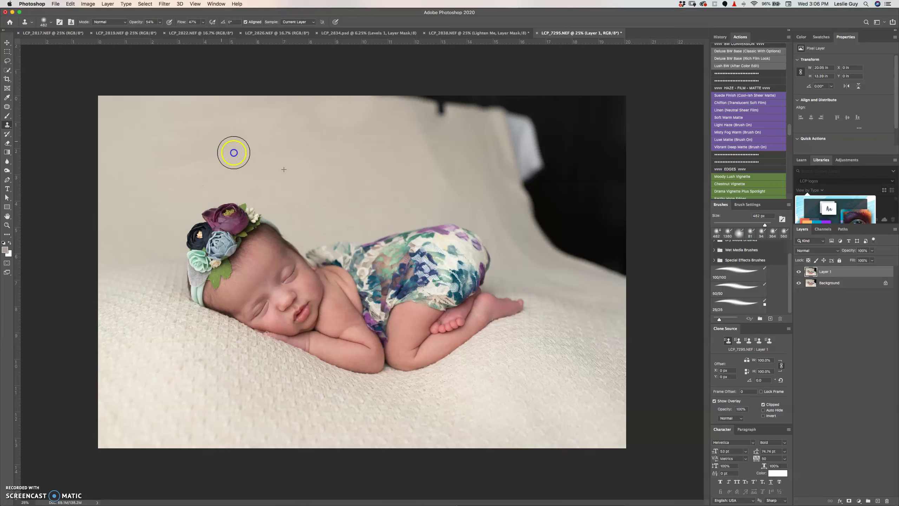
mouse_move(396, 171)
mouse_down()
mouse_move(404, 161)
mouse_move(429, 161)
mouse_move(419, 119)
mouse_move(414, 136)
mouse_move(439, 116)
mouse_move(400, 134)
mouse_move(415, 108)
mouse_move(440, 104)
mouse_move(409, 109)
mouse_move(468, 111)
mouse_move(387, 109)
mouse_up()
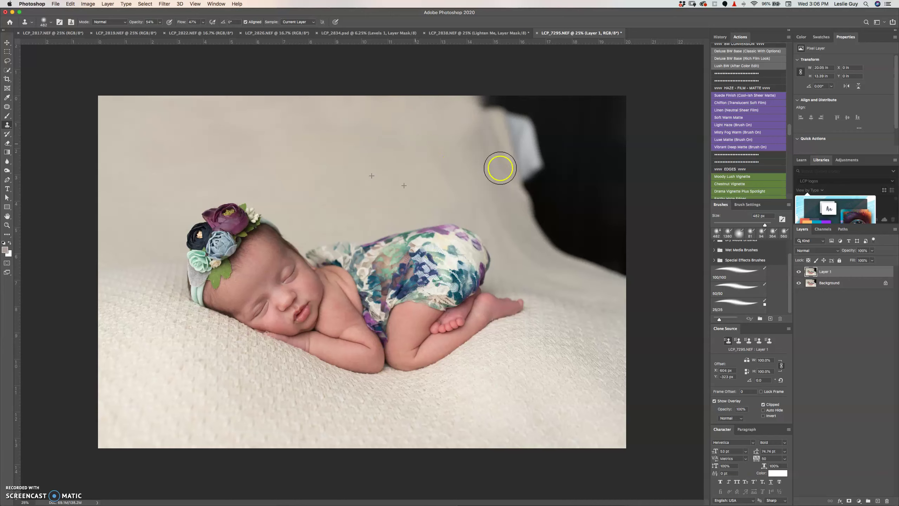
drag(521, 189, 438, 153)
mouse_move(517, 141)
mouse_down()
mouse_move(526, 163)
mouse_move(547, 161)
mouse_up()
Step: On a new blank layer, paint beige sampled from the blanket over the dark area and hanging cloth using the 100/100 brush
click(813, 303)
click(877, 500)
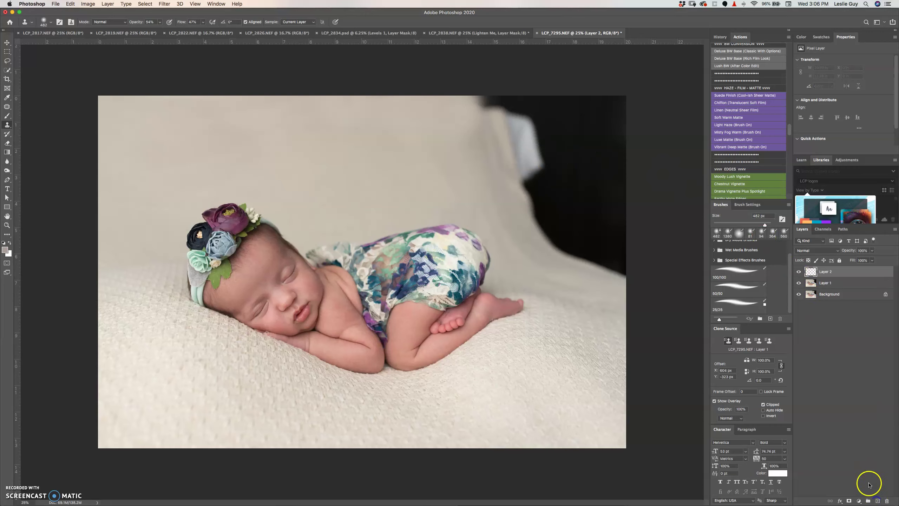
key(b)
key(alt)
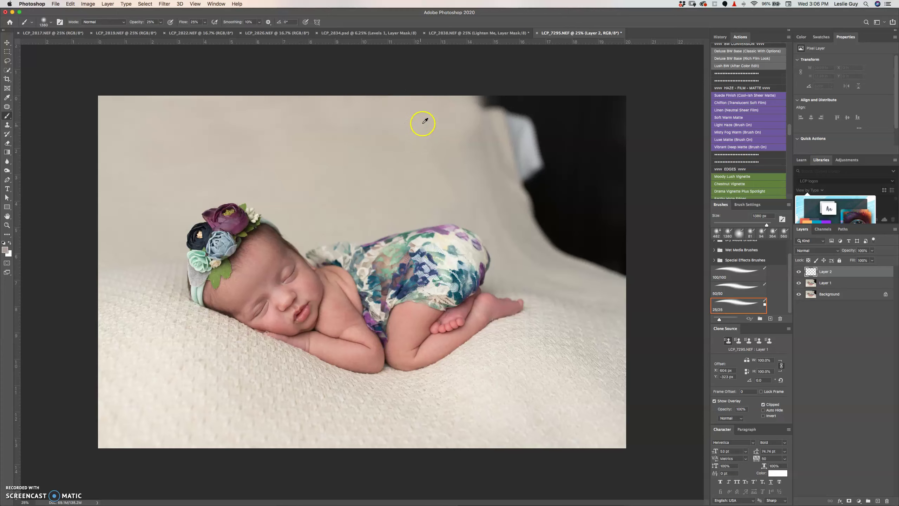
mouse_move(423, 121)
mouse_down()
mouse_move(462, 100)
mouse_move(433, 119)
mouse_up()
click(739, 272)
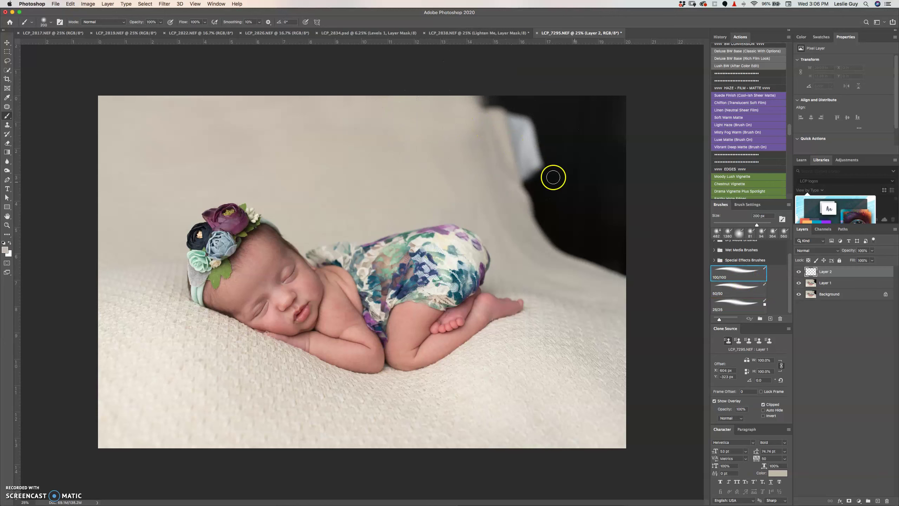
drag(514, 136, 531, 136)
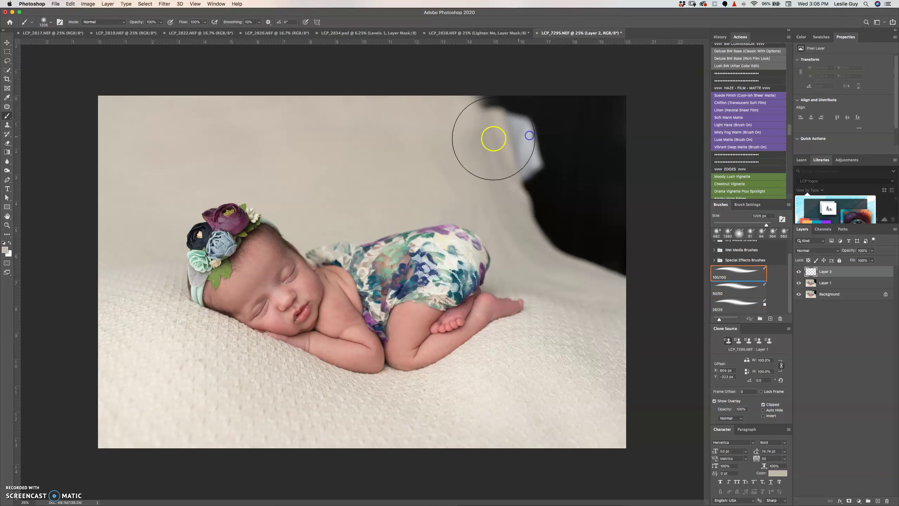
alt+click(475, 118)
mouse_move(475, 118)
mouse_down()
mouse_move(512, 131)
mouse_move(572, 118)
mouse_move(619, 144)
mouse_move(599, 108)
mouse_move(435, 129)
mouse_move(531, 163)
mouse_move(529, 190)
mouse_move(549, 200)
mouse_move(563, 230)
mouse_move(593, 231)
mouse_move(603, 175)
mouse_move(618, 187)
mouse_move(607, 250)
mouse_move(615, 244)
mouse_move(512, 181)
mouse_up()
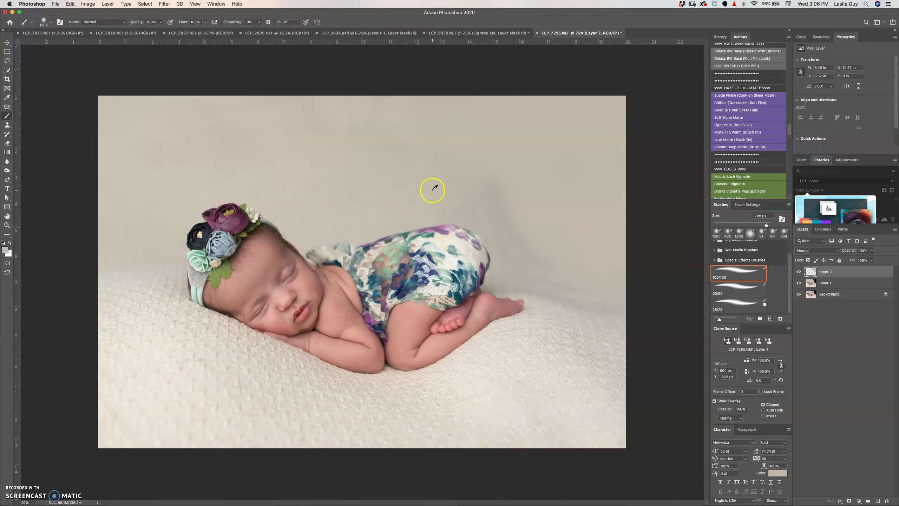
Step: With the 50/50 brush, blend a freshly sampled backdrop beige around the baby's bottom, feet and the blanket's far edge
click(736, 288)
alt+click(494, 162)
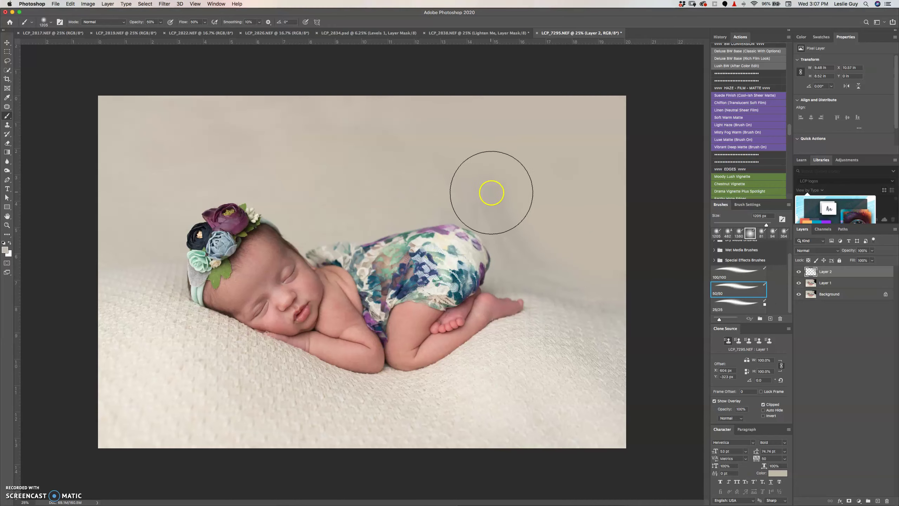
mouse_move(489, 190)
mouse_down()
mouse_move(453, 193)
mouse_move(499, 197)
mouse_move(530, 271)
mouse_move(587, 281)
mouse_move(537, 275)
mouse_move(519, 261)
mouse_move(543, 253)
mouse_move(500, 190)
mouse_move(634, 261)
mouse_move(584, 257)
mouse_move(608, 279)
mouse_move(546, 213)
mouse_move(634, 301)
mouse_move(618, 307)
mouse_move(519, 261)
mouse_move(523, 281)
mouse_move(614, 303)
mouse_move(509, 279)
mouse_move(608, 301)
mouse_move(536, 287)
mouse_move(507, 261)
mouse_move(654, 389)
mouse_up()
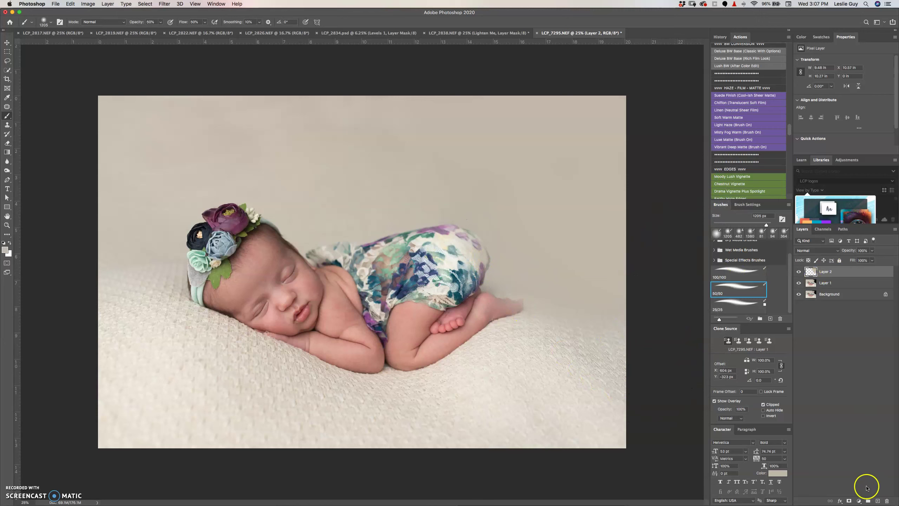
Step: Add a layer mask to Layer 2 and paint black with the 100/100 brush at 200 px to uncover the baby's outfit and feet
click(848, 500)
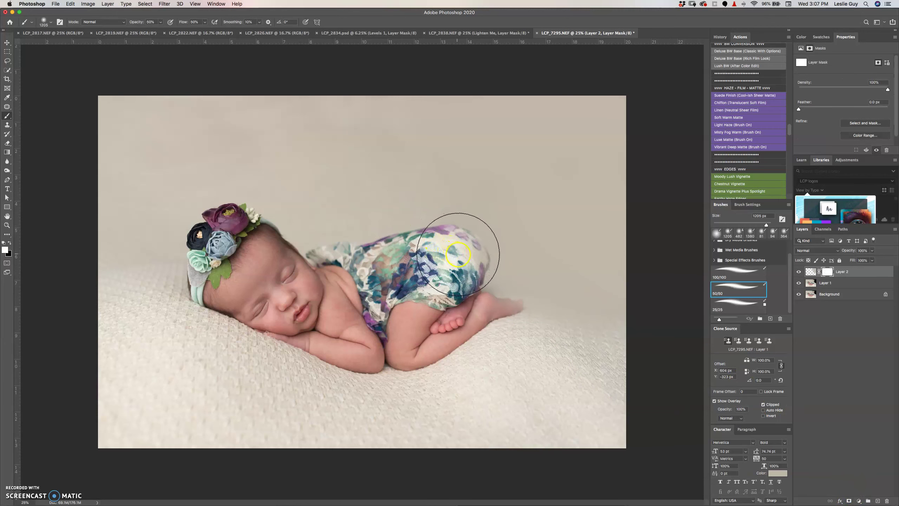
click(739, 269)
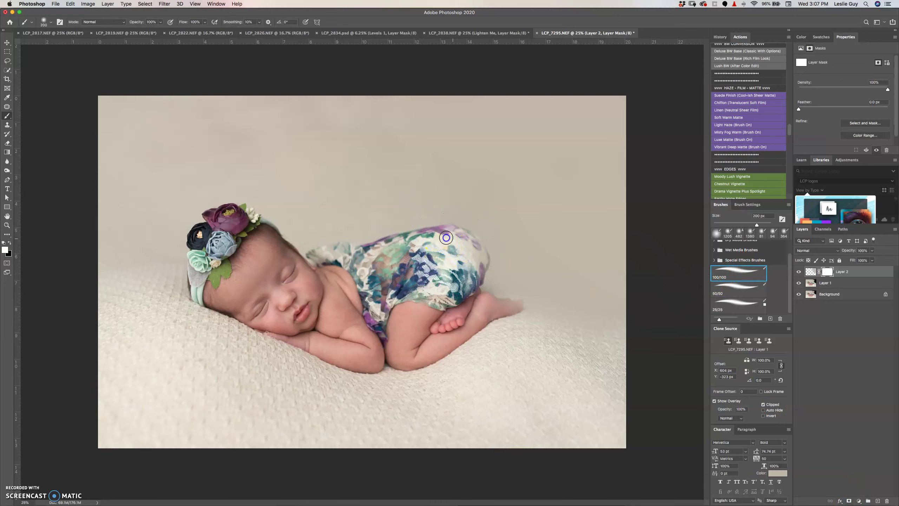
drag(468, 250, 469, 261)
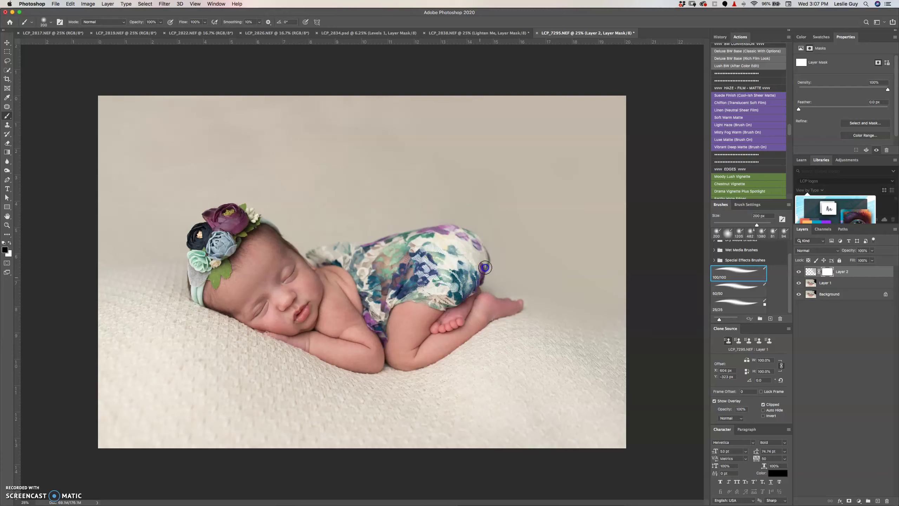
drag(427, 235, 419, 236)
Step: Paint a sampled beige on Layer 2's pixels with a large brush to even out the backdrop above and beside the baby
click(809, 273)
key(x)
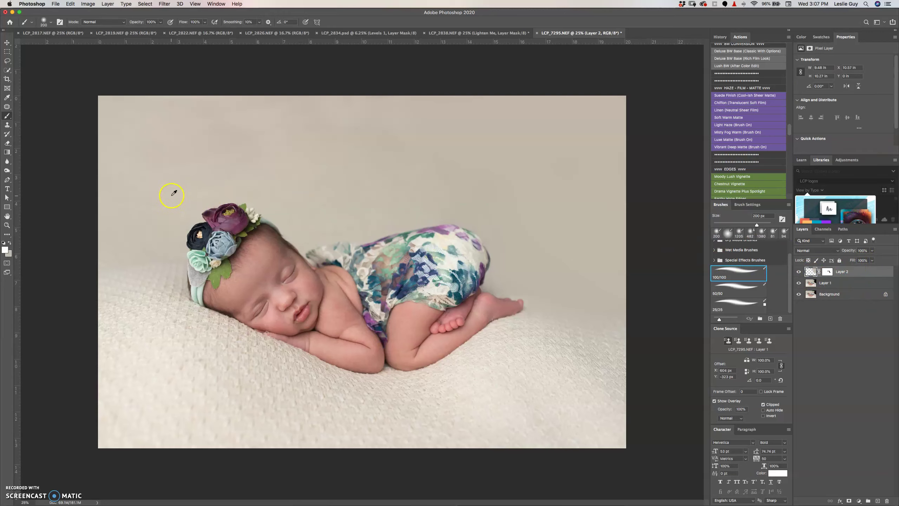
alt+click(209, 136)
mouse_move(111, 201)
mouse_down()
mouse_move(131, 188)
mouse_move(127, 226)
mouse_move(106, 150)
mouse_move(198, 130)
mouse_move(213, 141)
mouse_up()
mouse_move(325, 187)
mouse_down()
mouse_move(370, 181)
mouse_move(427, 145)
mouse_move(498, 139)
mouse_up()
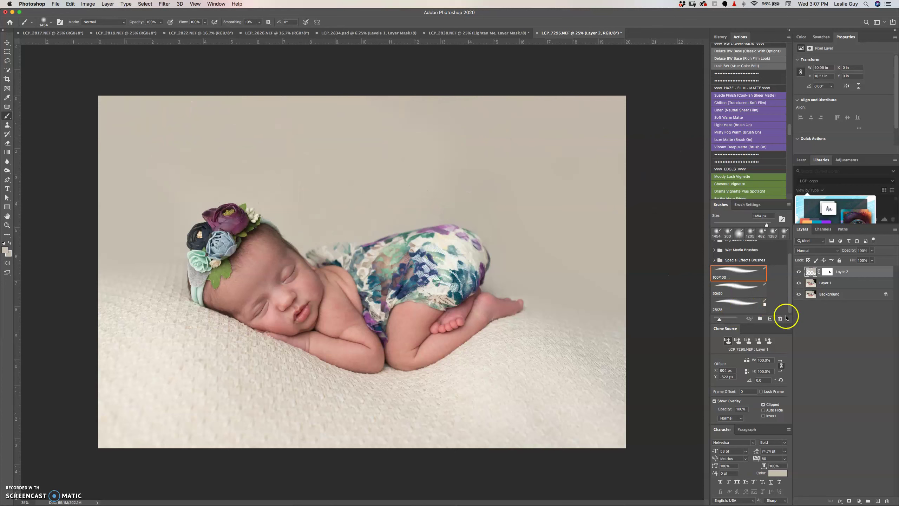
Step: Hide Layer 2 and make Layer 1 the active layer
click(797, 272)
click(798, 272)
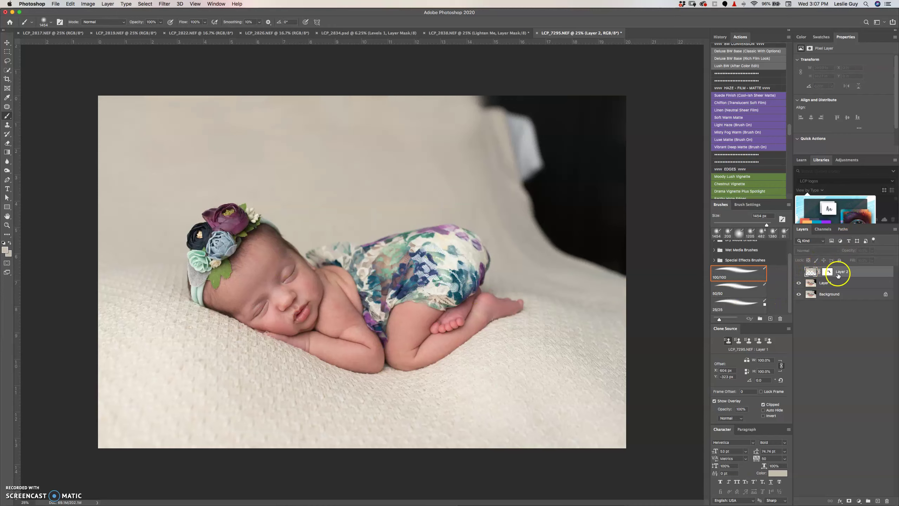
click(808, 272)
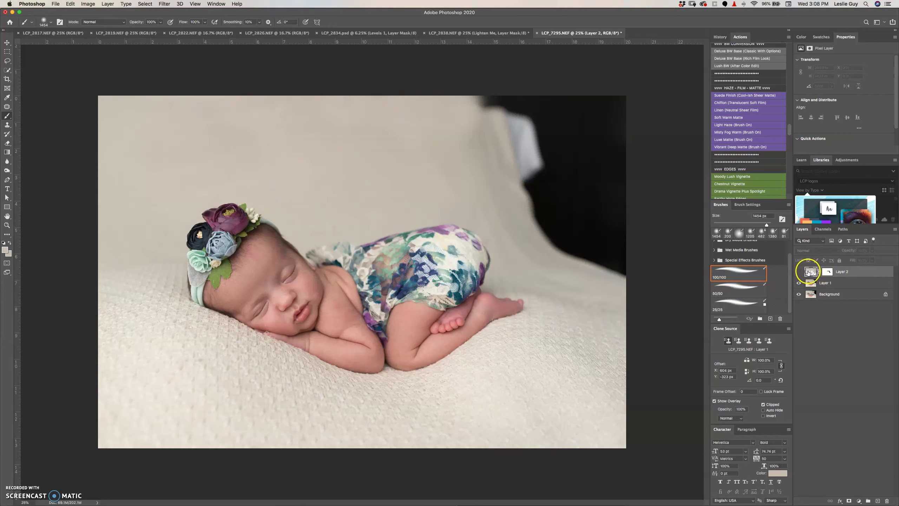
click(829, 283)
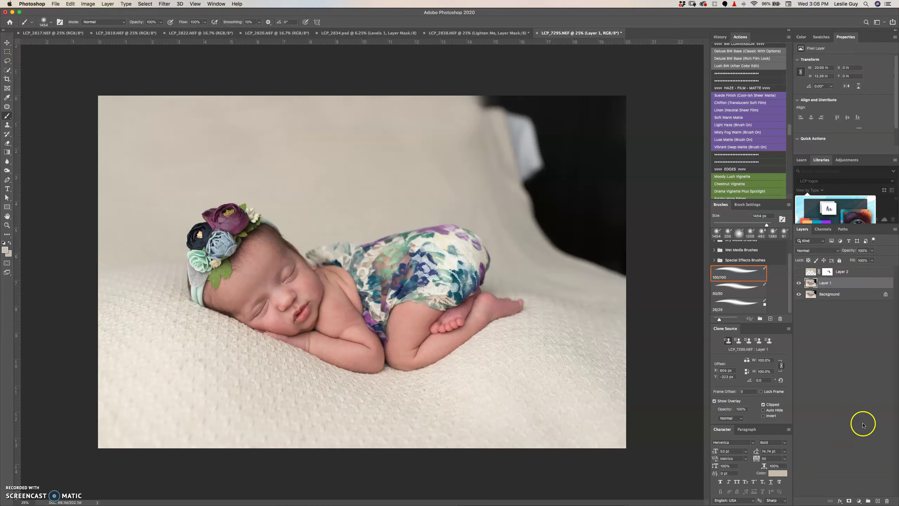
Step: Set the foreground color to a beige sampled from the blanket backdrop just above the baby
click(858, 500)
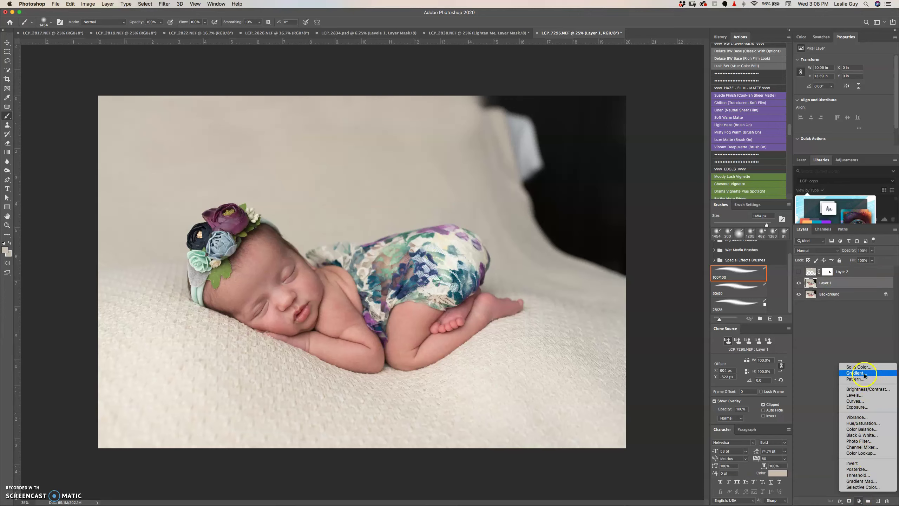
click(5, 249)
click(4, 249)
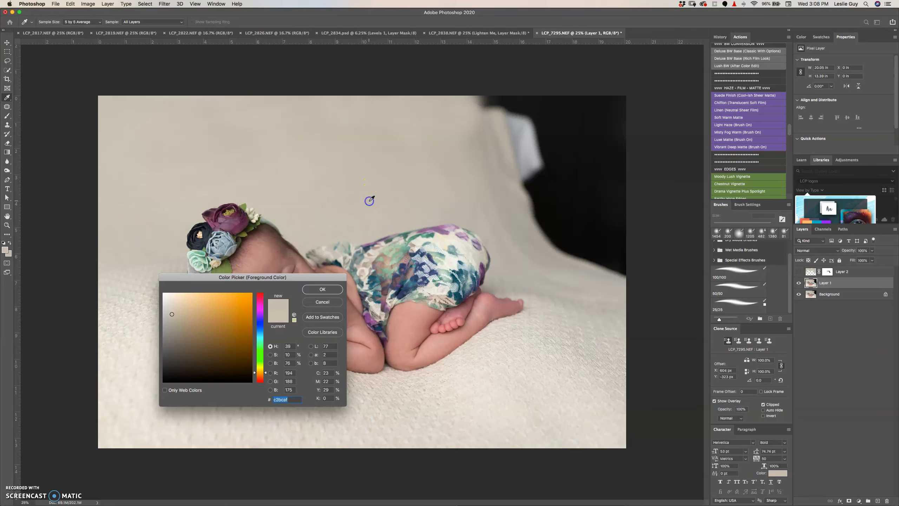
click(306, 291)
key(b)
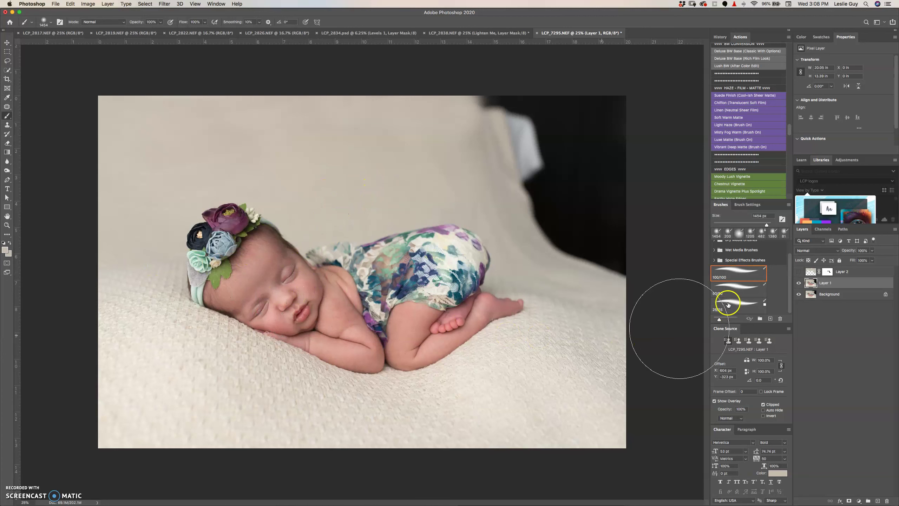
Step: Add a Gradient fill layer above Layer 1
click(858, 500)
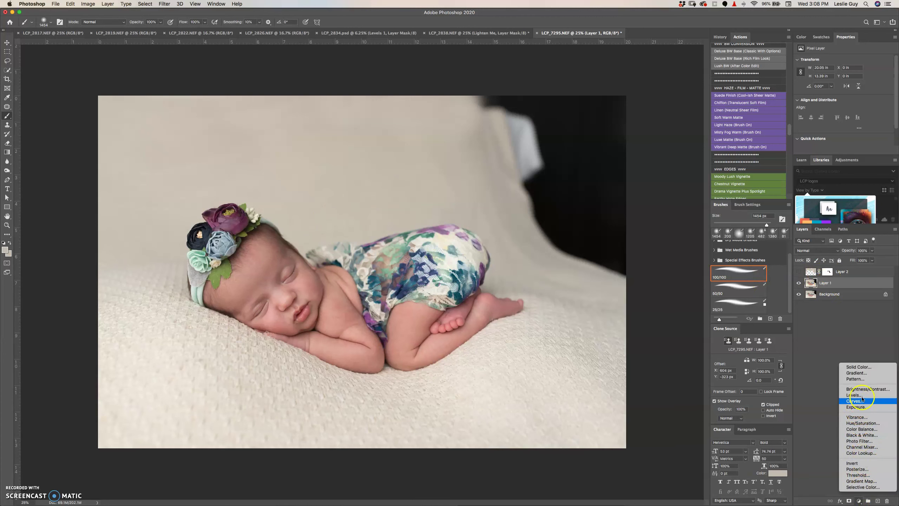
click(856, 373)
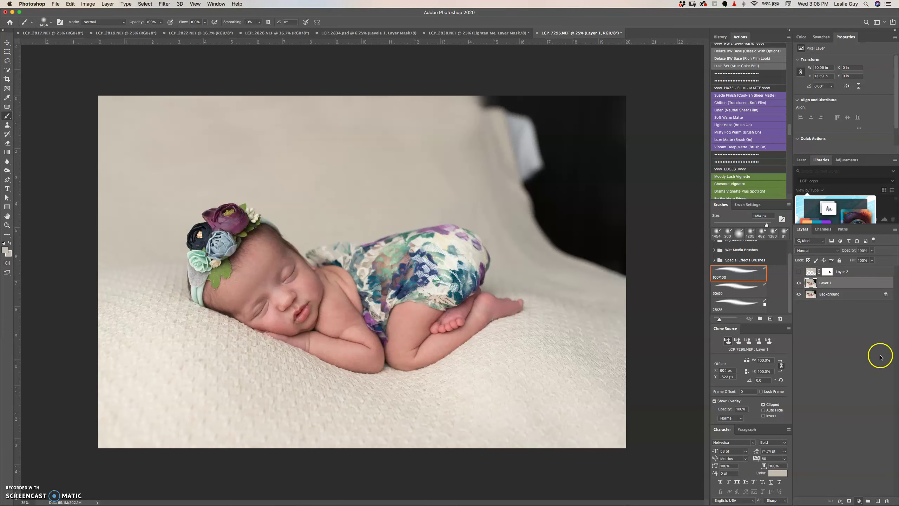
drag(97, 299, 188, 331)
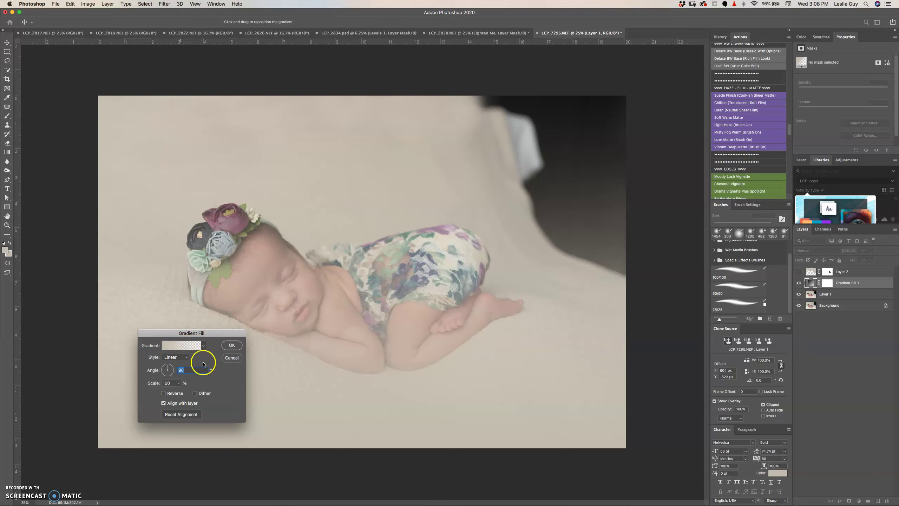
click(186, 345)
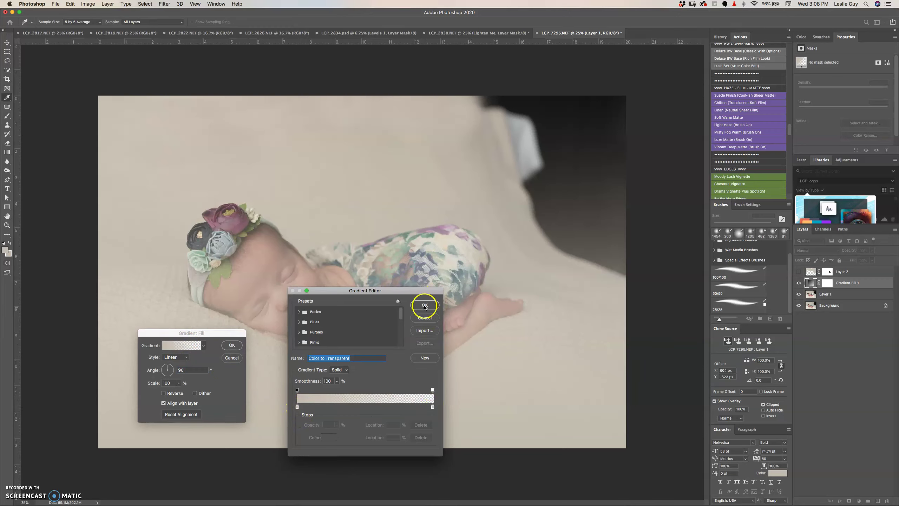
key(Delete)
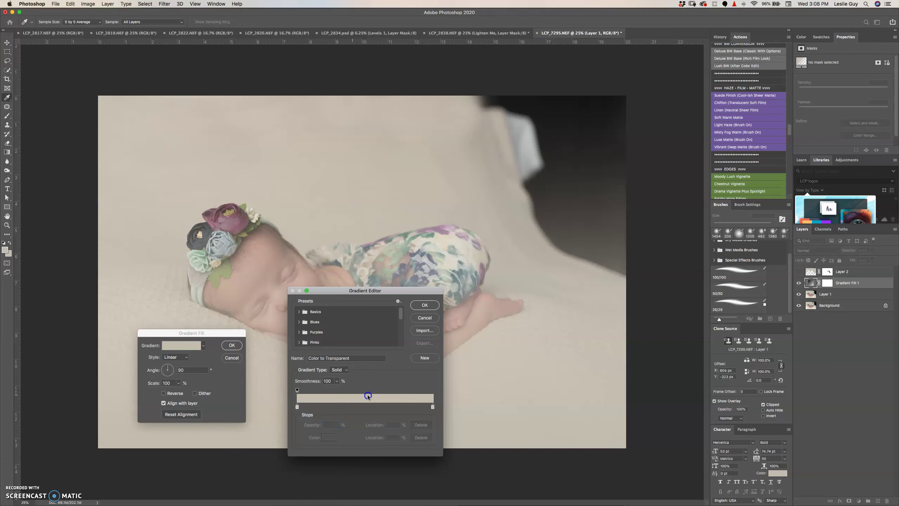
click(422, 388)
drag(448, 392, 446, 392)
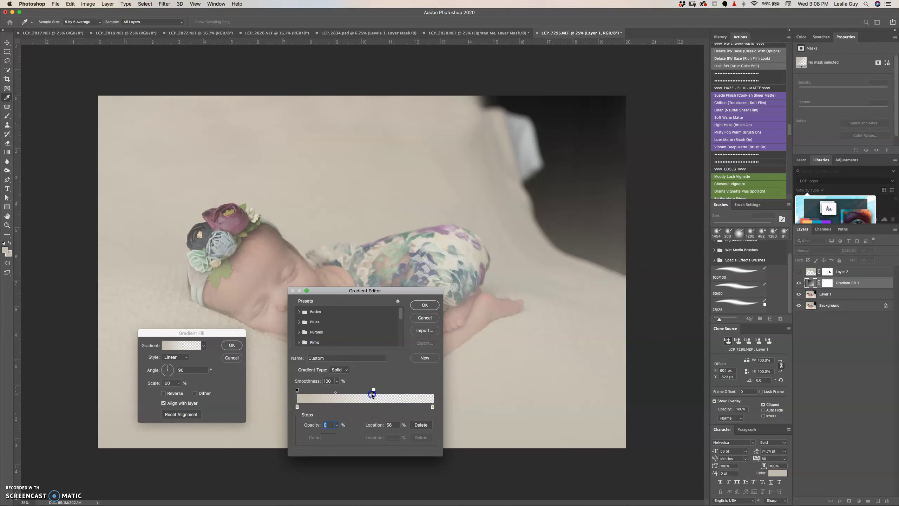
drag(372, 393, 370, 392)
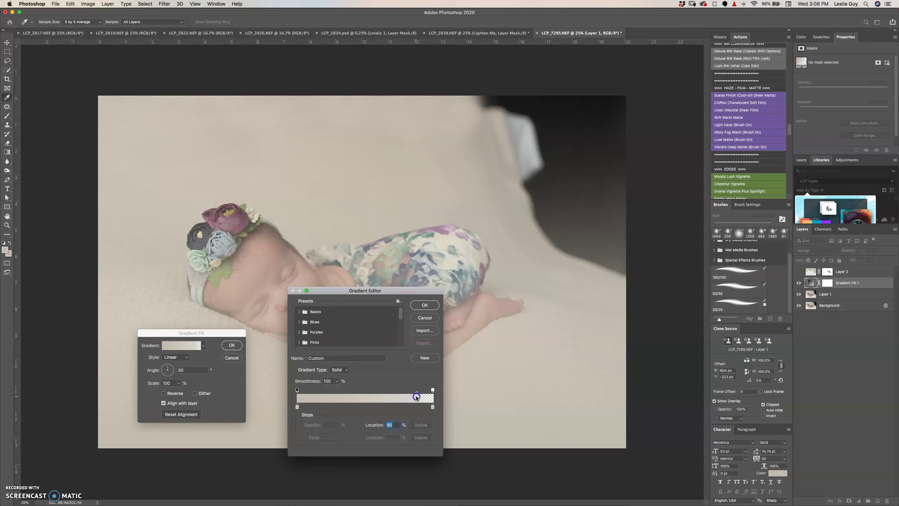
mouse_move(416, 396)
mouse_down()
mouse_move(396, 398)
mouse_move(415, 394)
mouse_up()
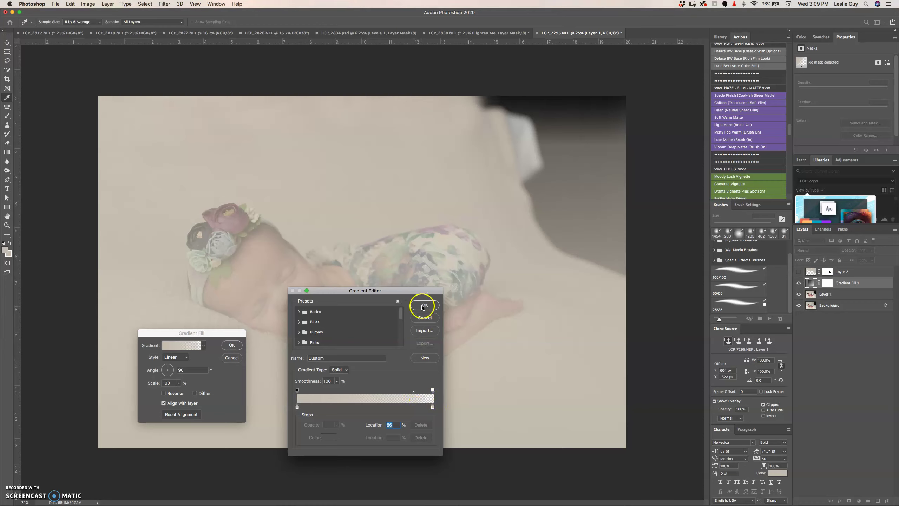
click(425, 318)
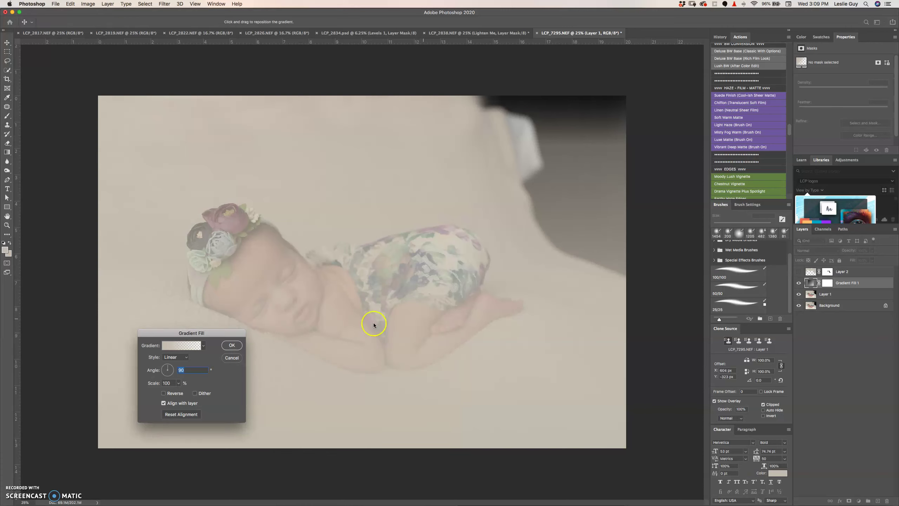
Step: Reverse and dither the gradient fill, set its opacity midpoint location to 64%, and apply it
click(163, 392)
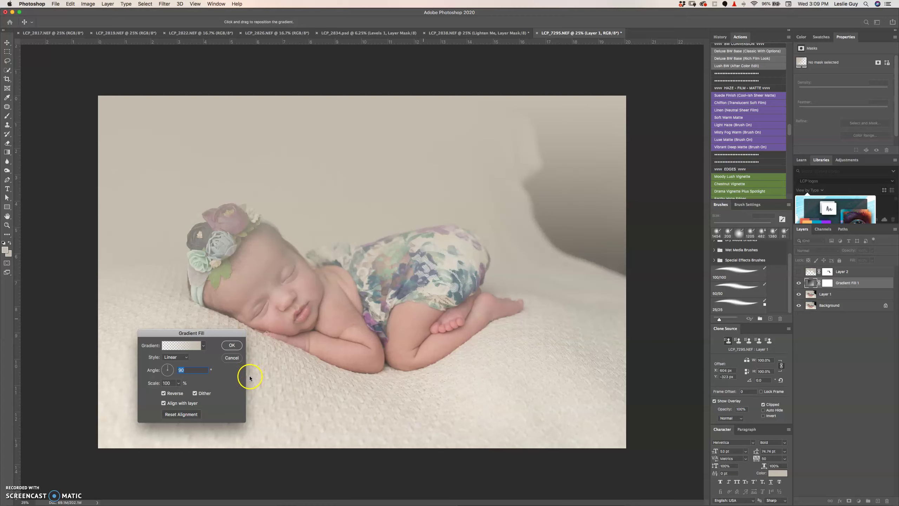
click(206, 398)
click(184, 347)
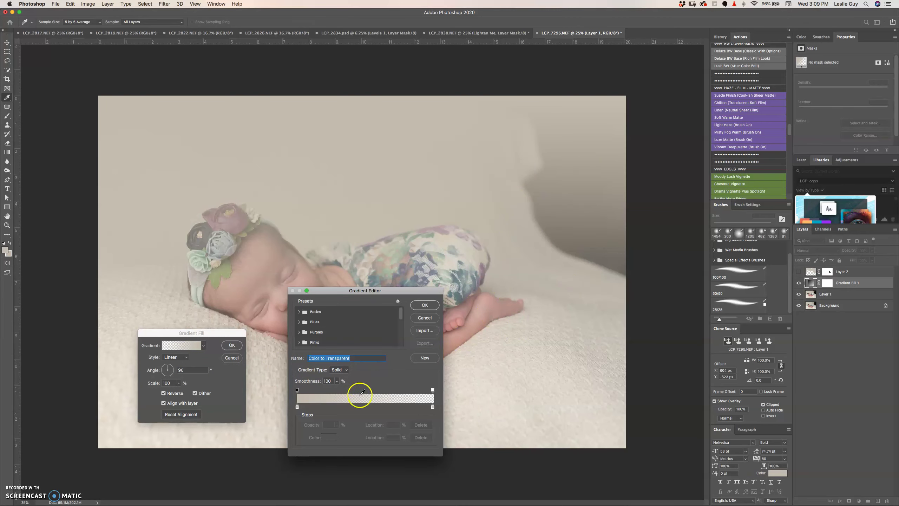
mouse_move(434, 391)
mouse_down()
mouse_move(402, 392)
mouse_move(421, 393)
mouse_up()
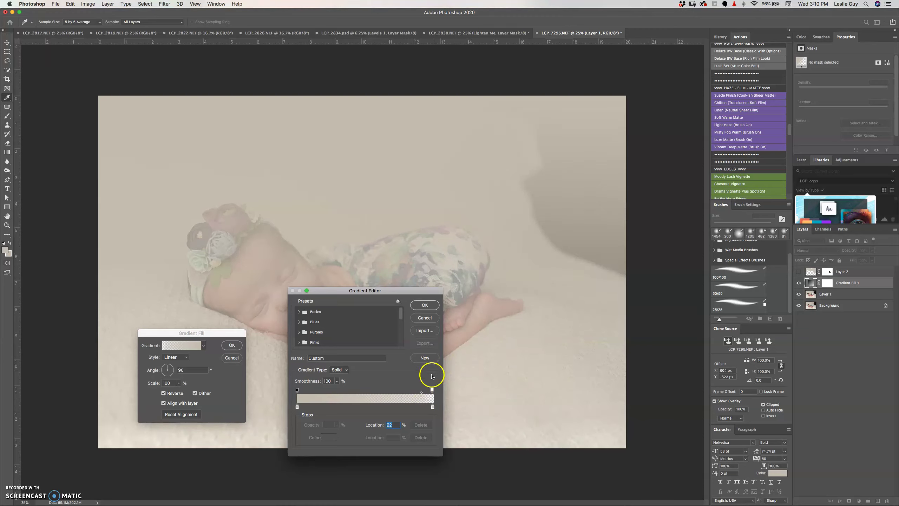
drag(421, 392, 385, 394)
click(421, 305)
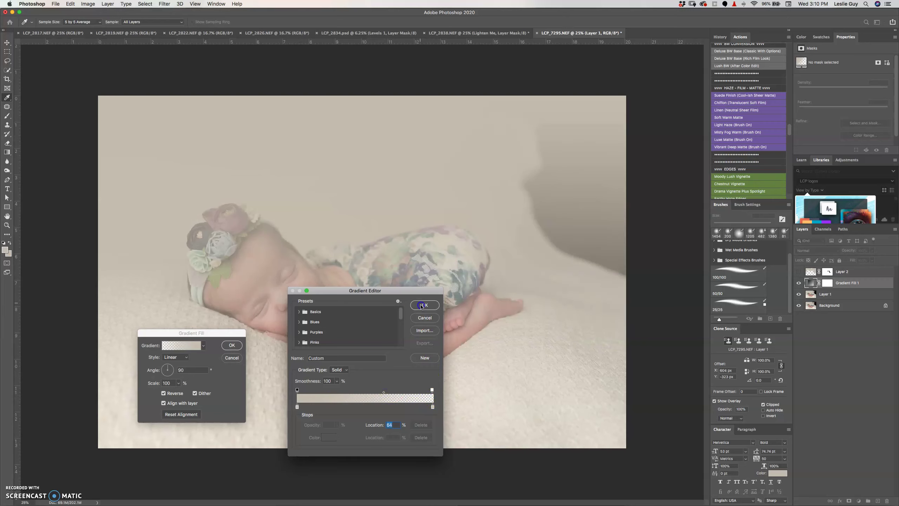
click(229, 345)
Step: Show Layer 2 and paint black on the Gradient Fill 1 mask over the baby and floral headband with a brush about 695 px wide
key(b)
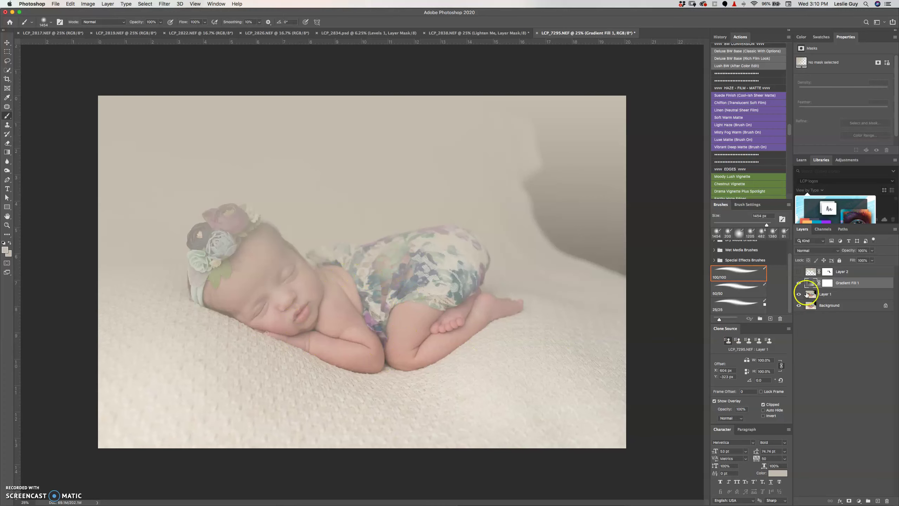
click(799, 271)
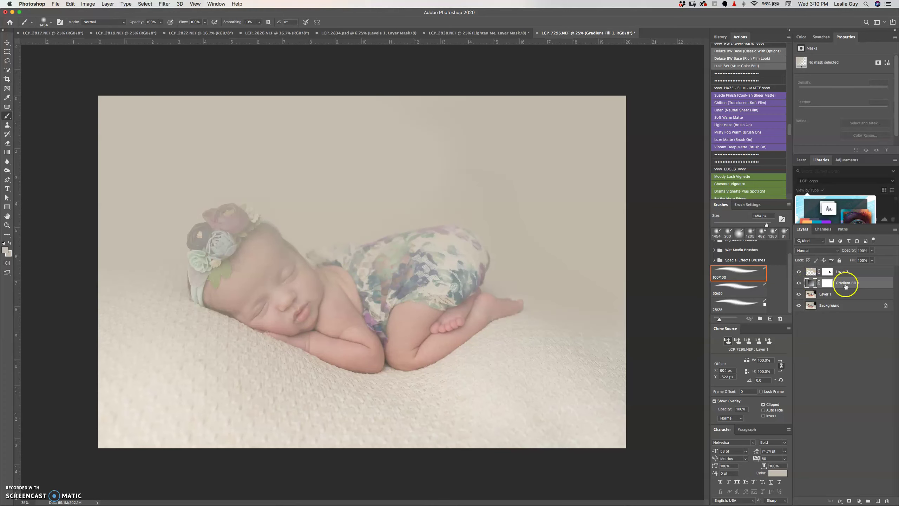
click(827, 282)
key(d)
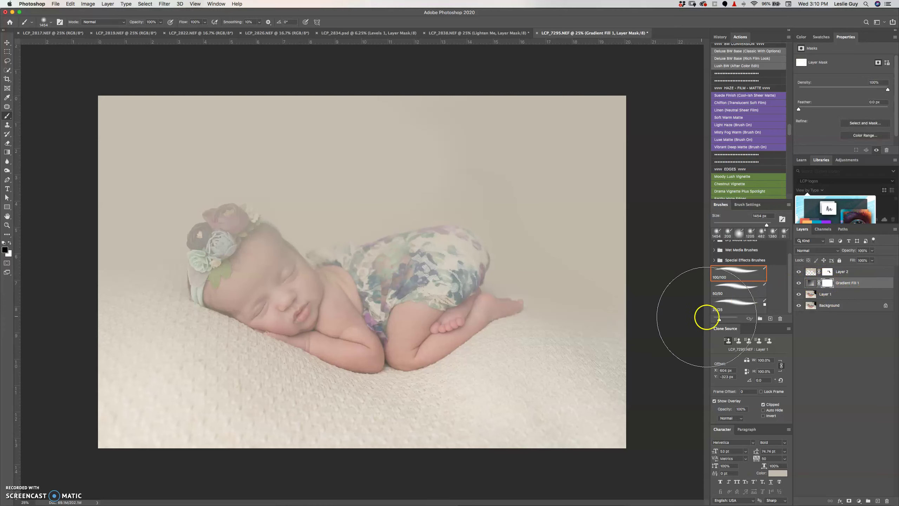
mouse_move(375, 297)
mouse_down()
mouse_move(367, 275)
mouse_move(423, 265)
mouse_move(426, 272)
mouse_move(414, 267)
mouse_move(425, 250)
mouse_move(459, 249)
mouse_move(473, 262)
mouse_move(444, 303)
mouse_move(445, 321)
mouse_move(472, 306)
mouse_move(506, 305)
mouse_move(438, 332)
mouse_move(371, 333)
mouse_move(343, 317)
mouse_move(373, 261)
mouse_move(326, 271)
mouse_move(333, 260)
mouse_move(298, 312)
mouse_move(312, 321)
mouse_move(278, 317)
mouse_move(334, 345)
mouse_move(208, 288)
mouse_move(210, 228)
mouse_move(210, 272)
mouse_move(218, 227)
mouse_move(230, 223)
mouse_move(265, 259)
mouse_move(265, 271)
mouse_move(305, 284)
mouse_move(242, 220)
mouse_up()
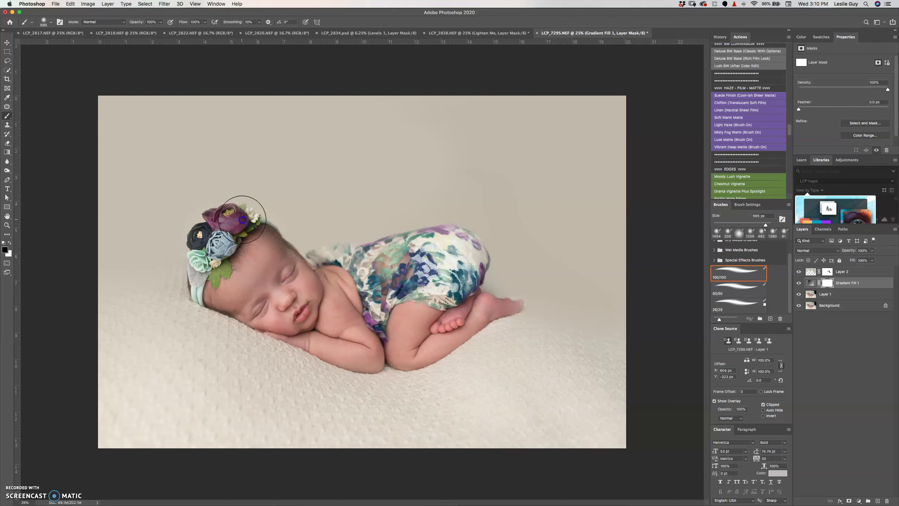
mouse_move(421, 254)
mouse_down()
mouse_move(449, 248)
mouse_move(496, 311)
mouse_move(351, 345)
mouse_up()
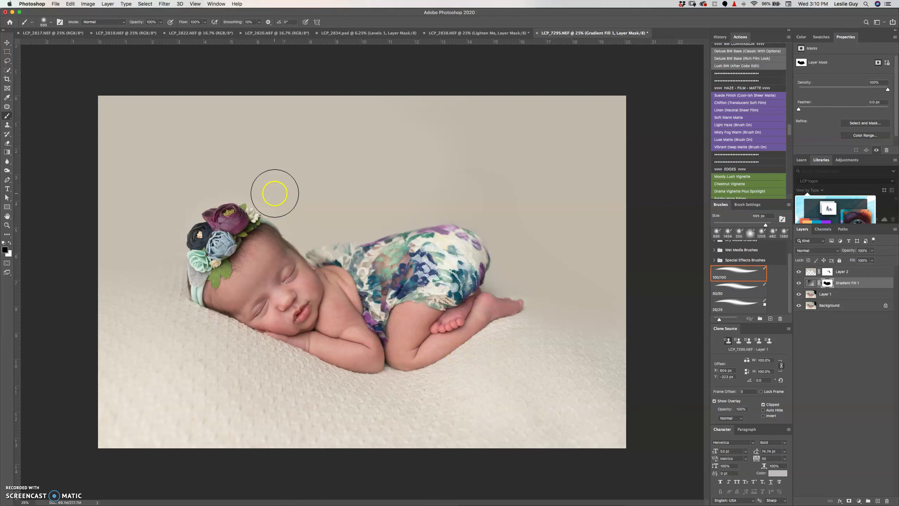
Step: Toggle the visibility of Gradient Fill 1 repeatedly to compare the blanket and backdrop with and without the gradient
click(798, 284)
click(798, 283)
click(797, 283)
click(796, 284)
click(797, 283)
click(797, 284)
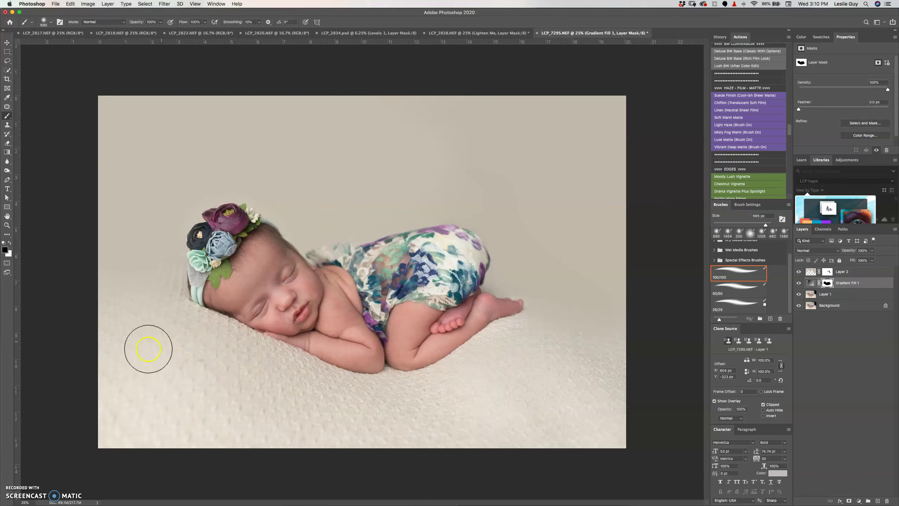
click(799, 283)
click(796, 284)
click(795, 284)
click(799, 284)
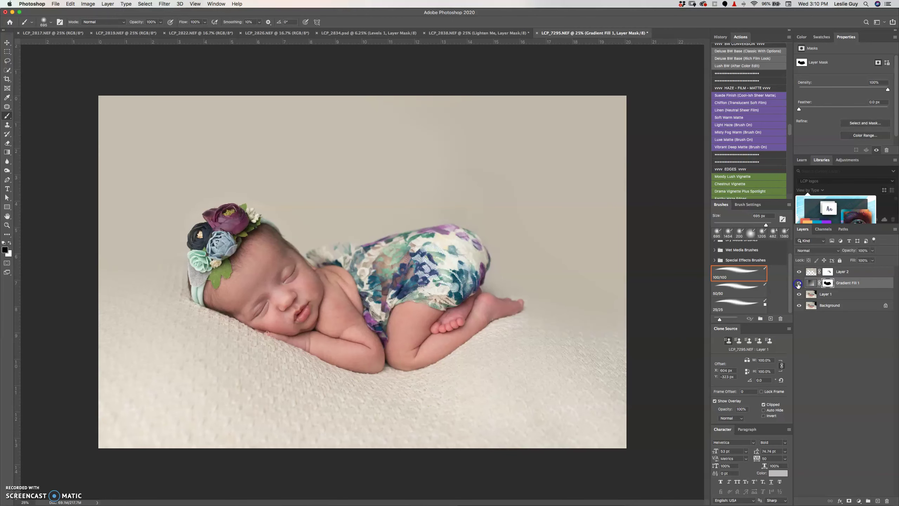
click(798, 283)
click(798, 283)
click(797, 284)
click(796, 285)
click(799, 284)
click(799, 285)
click(815, 285)
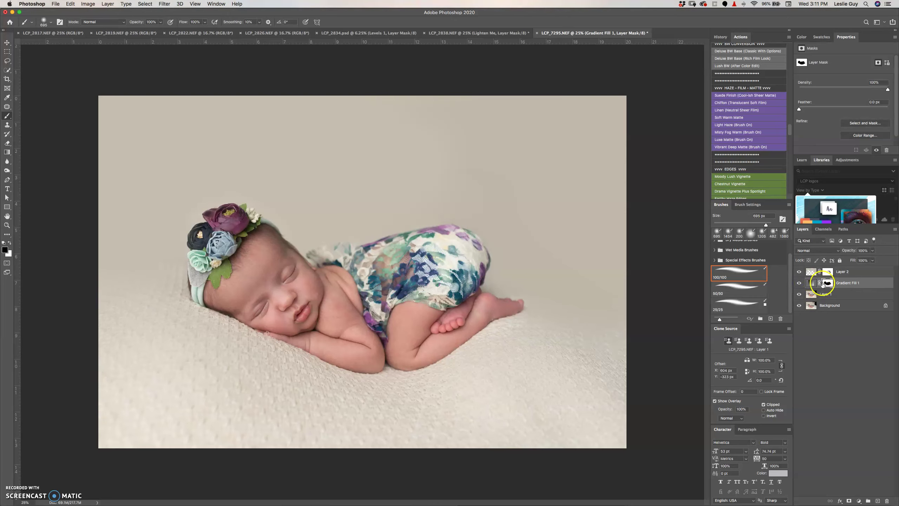